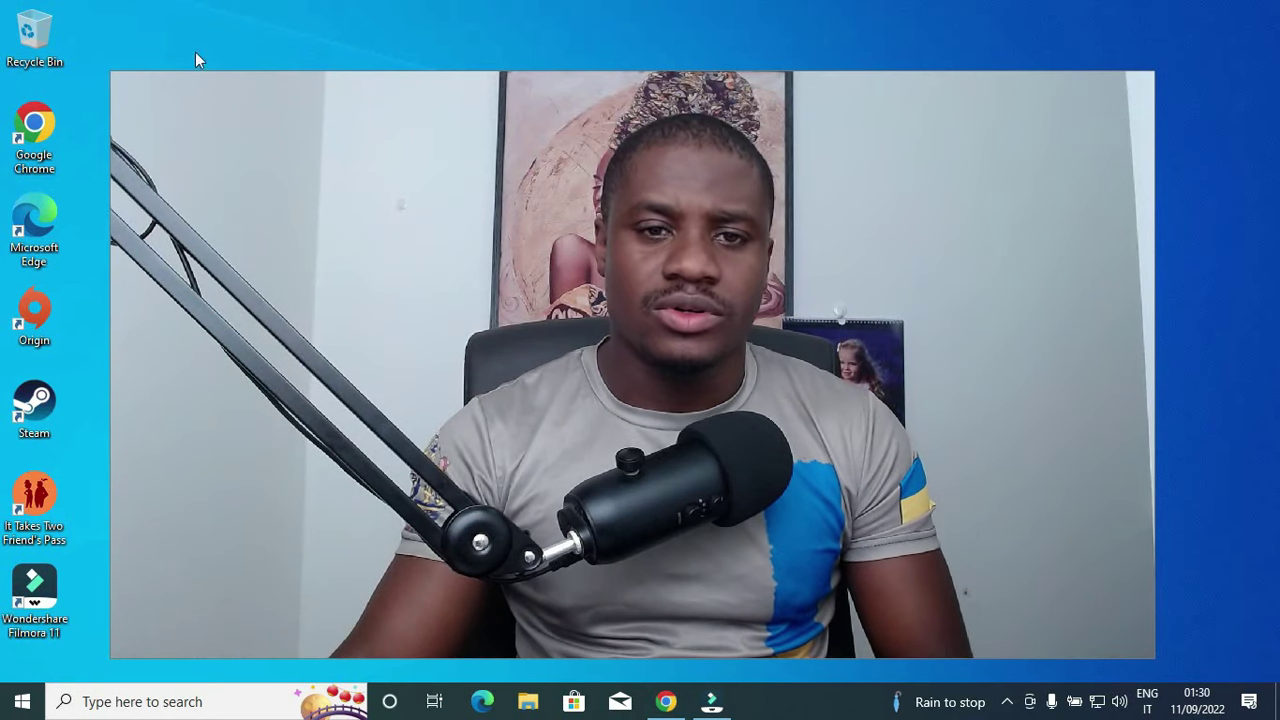
Step: Launch Steam from the desktop shortcut and bring up the Library home with Recent Games
double_click(40, 417)
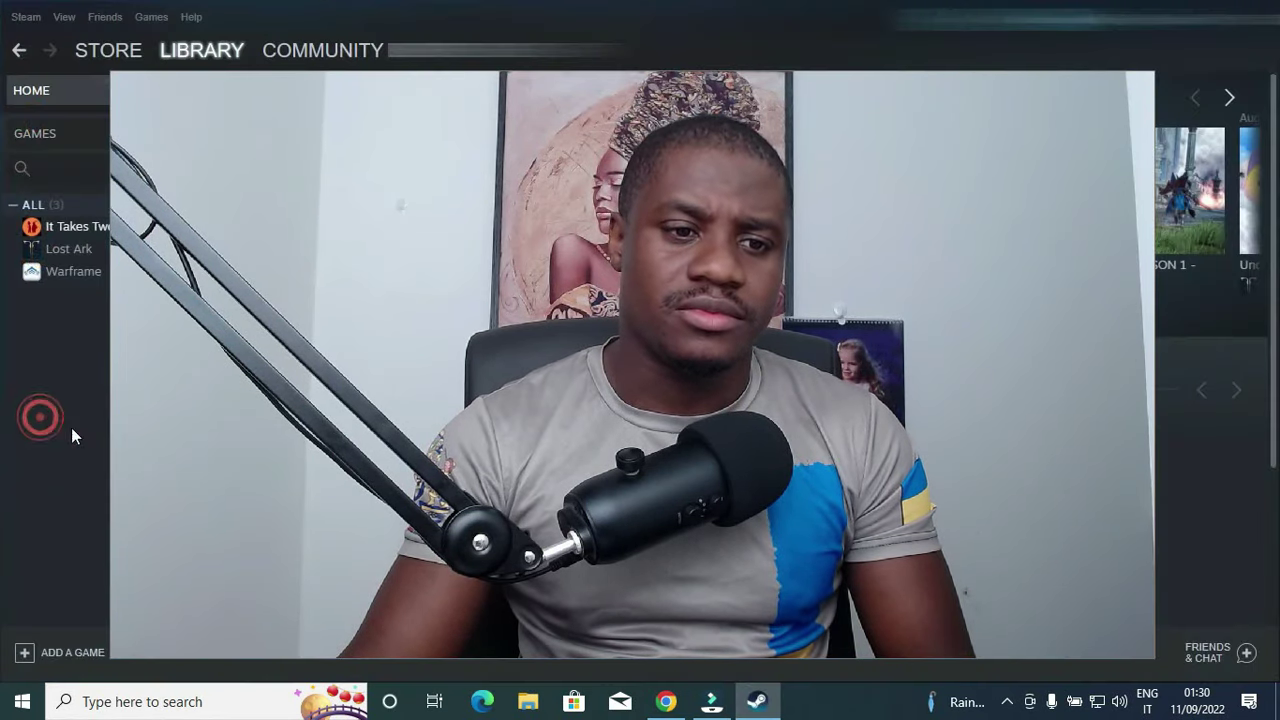
left_click(114, 70)
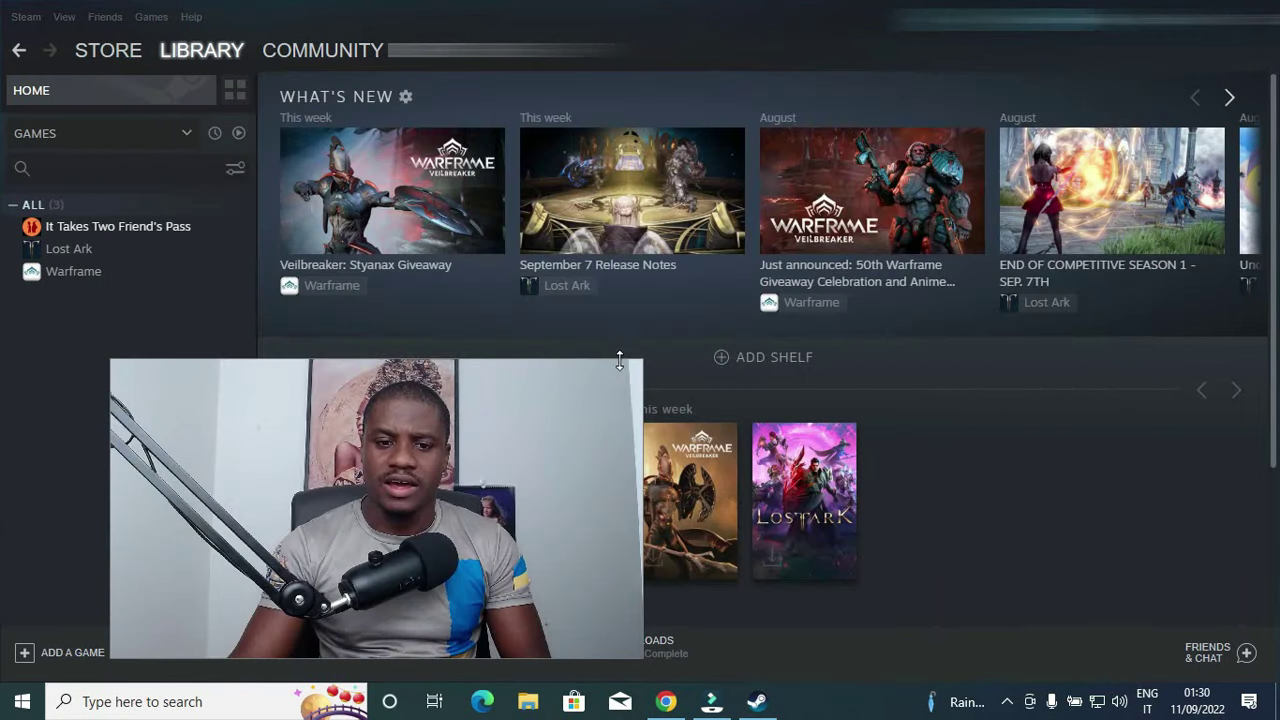
left_click_drag(354, 484, 998, 142)
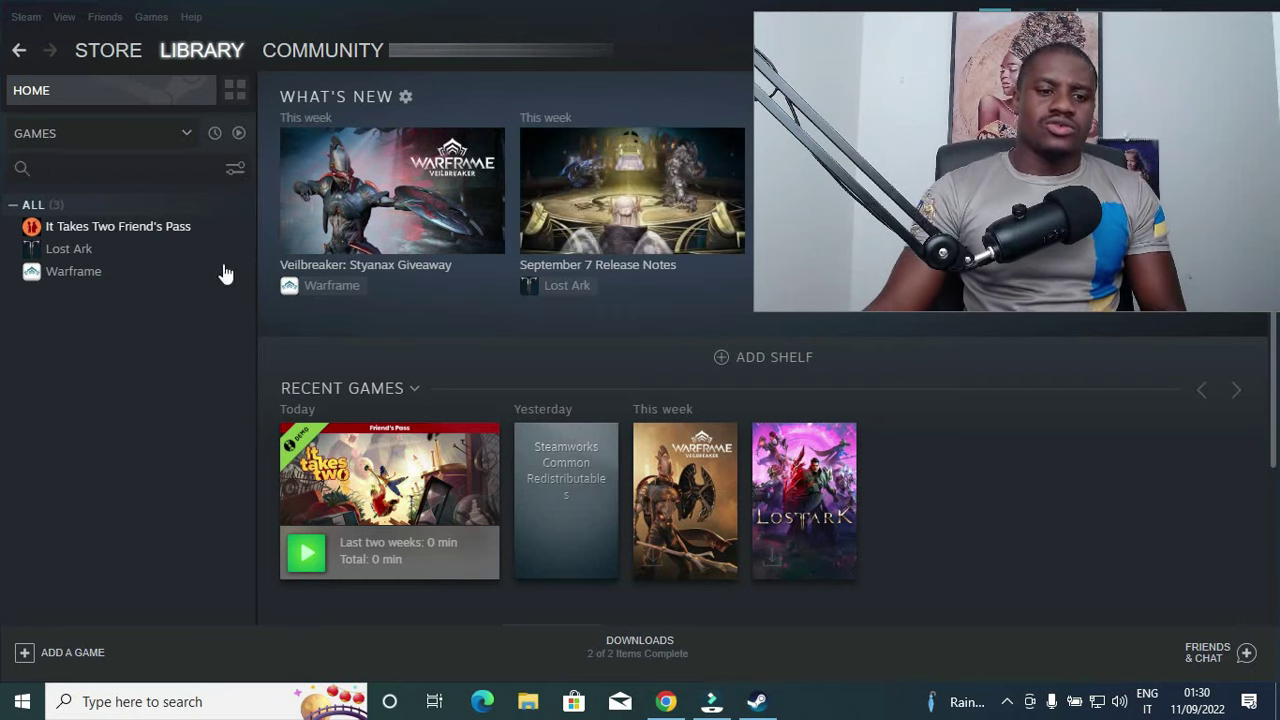
left_click(160, 412)
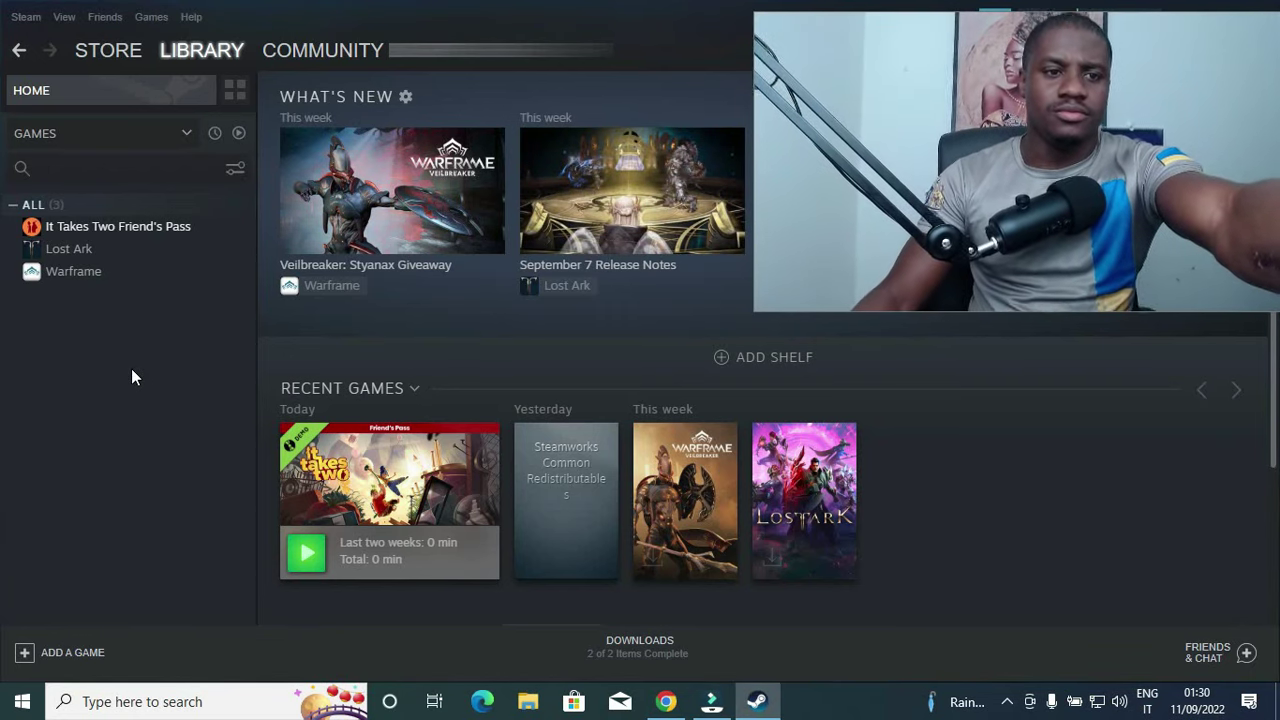
Step: Open Steam Settings, glance at the Account and Family pages, and settle on Downloads
left_click(27, 20)
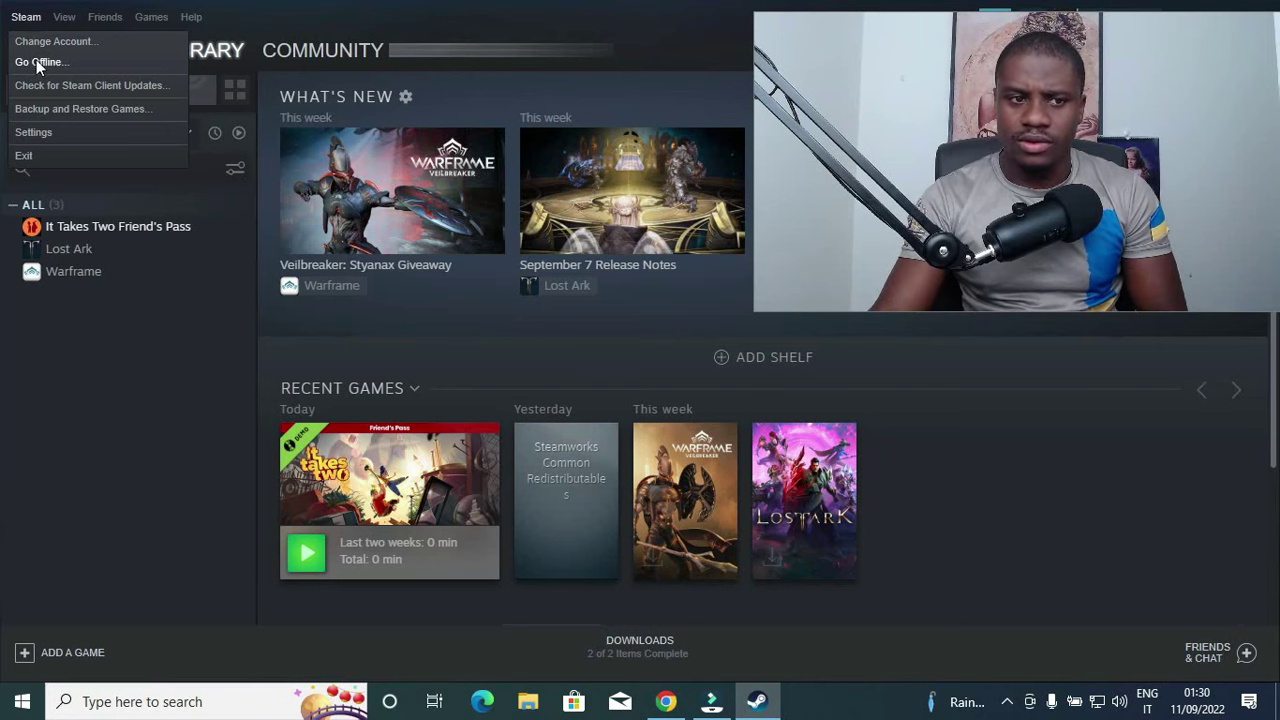
left_click(34, 132)
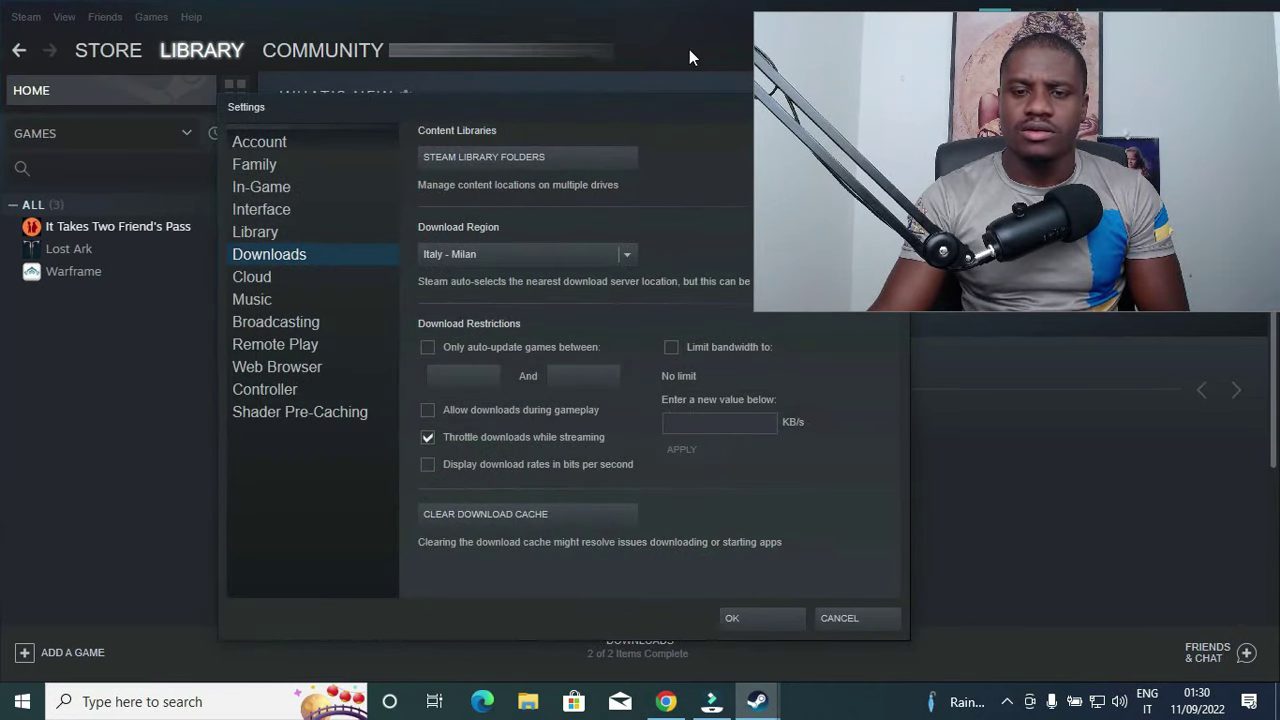
left_click(792, 52)
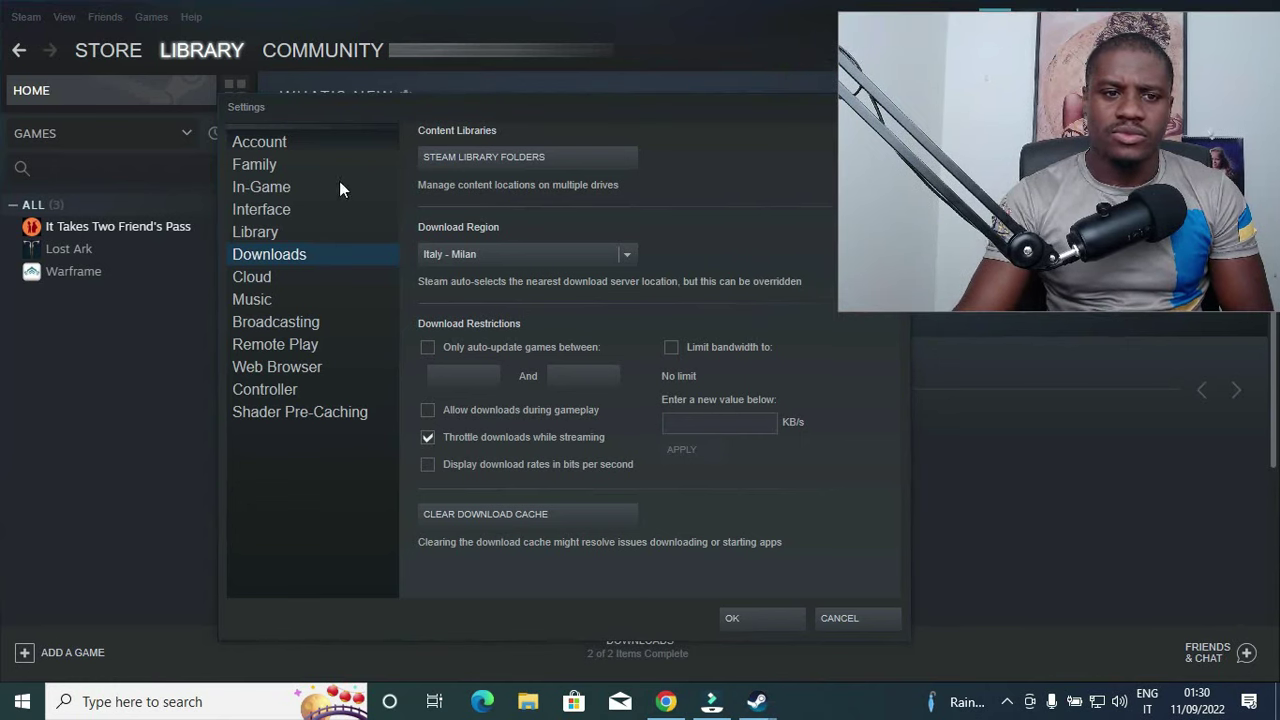
left_click(270, 147)
left_click(267, 162)
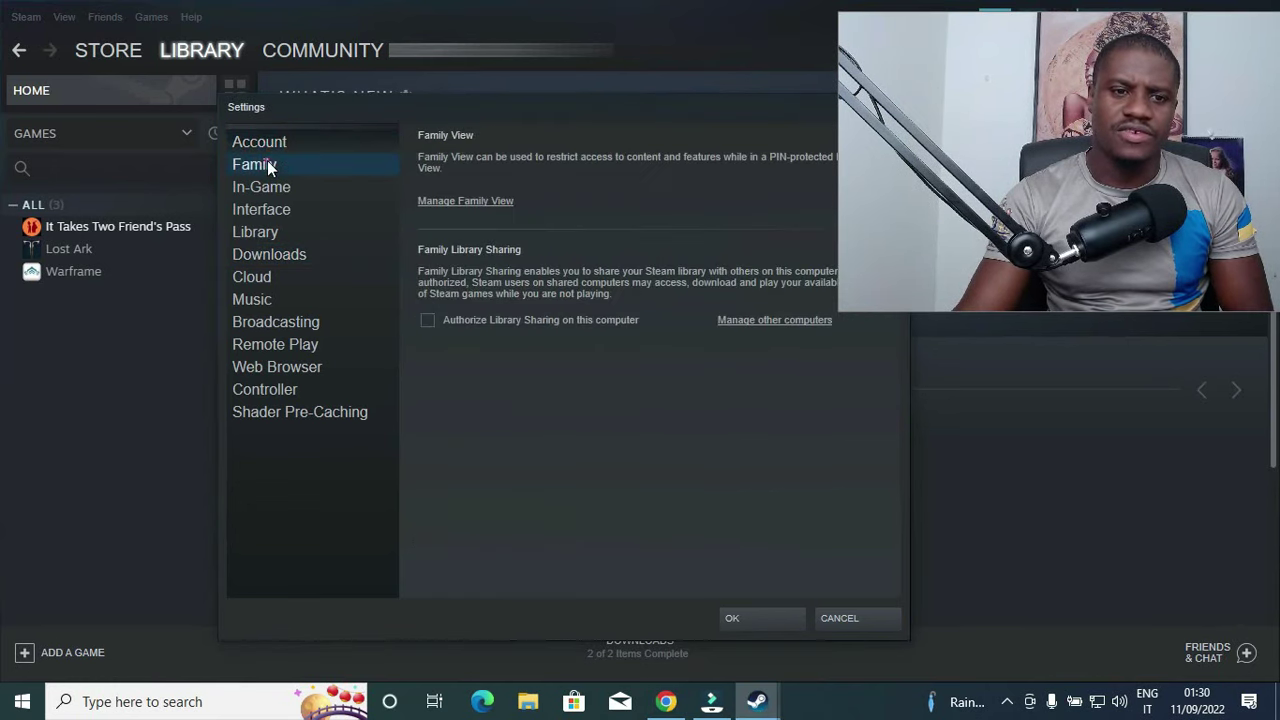
left_click(281, 255)
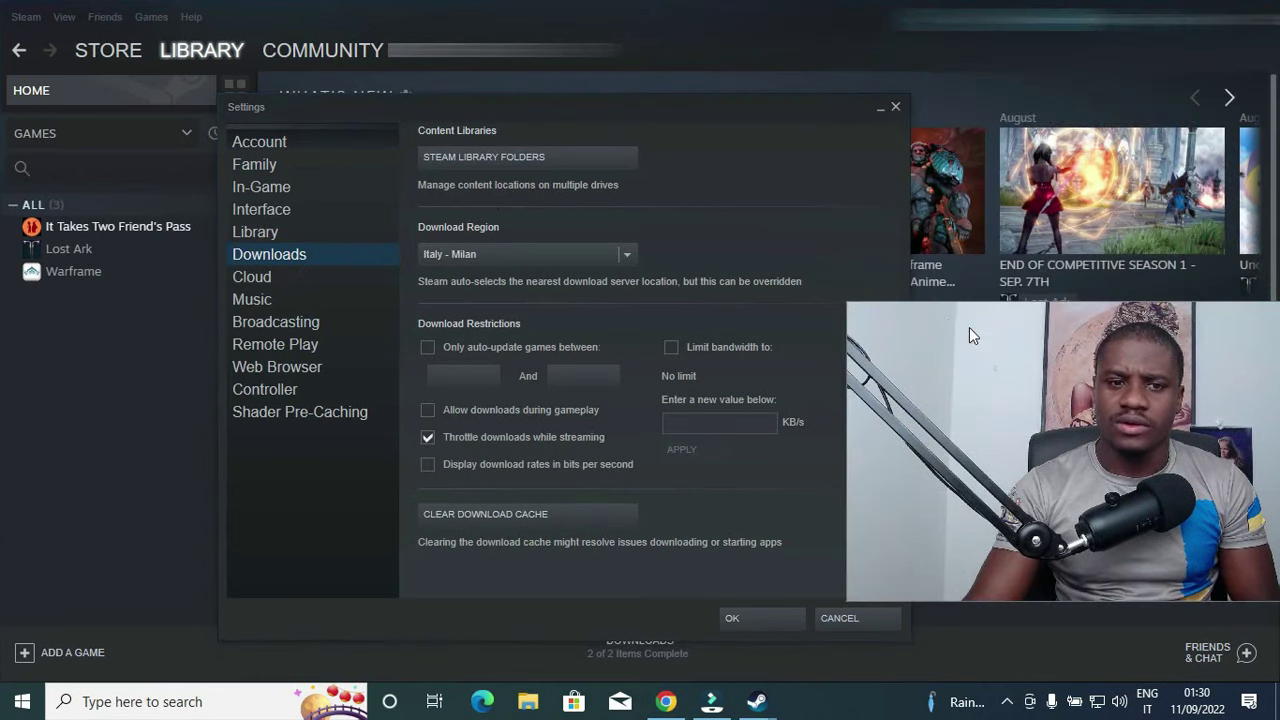
Step: Open the Storage Manager from Steam Library Folders and add a new library on Local Drive (E:)
left_click(508, 158)
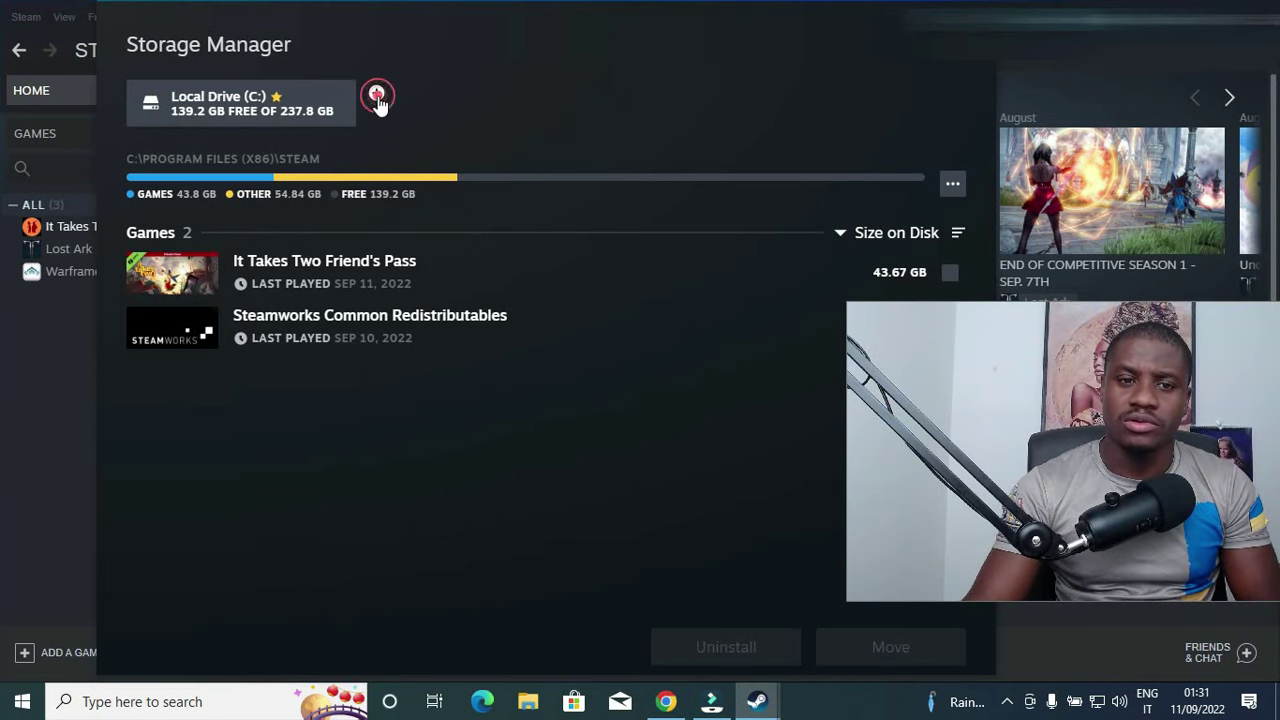
left_click(377, 97)
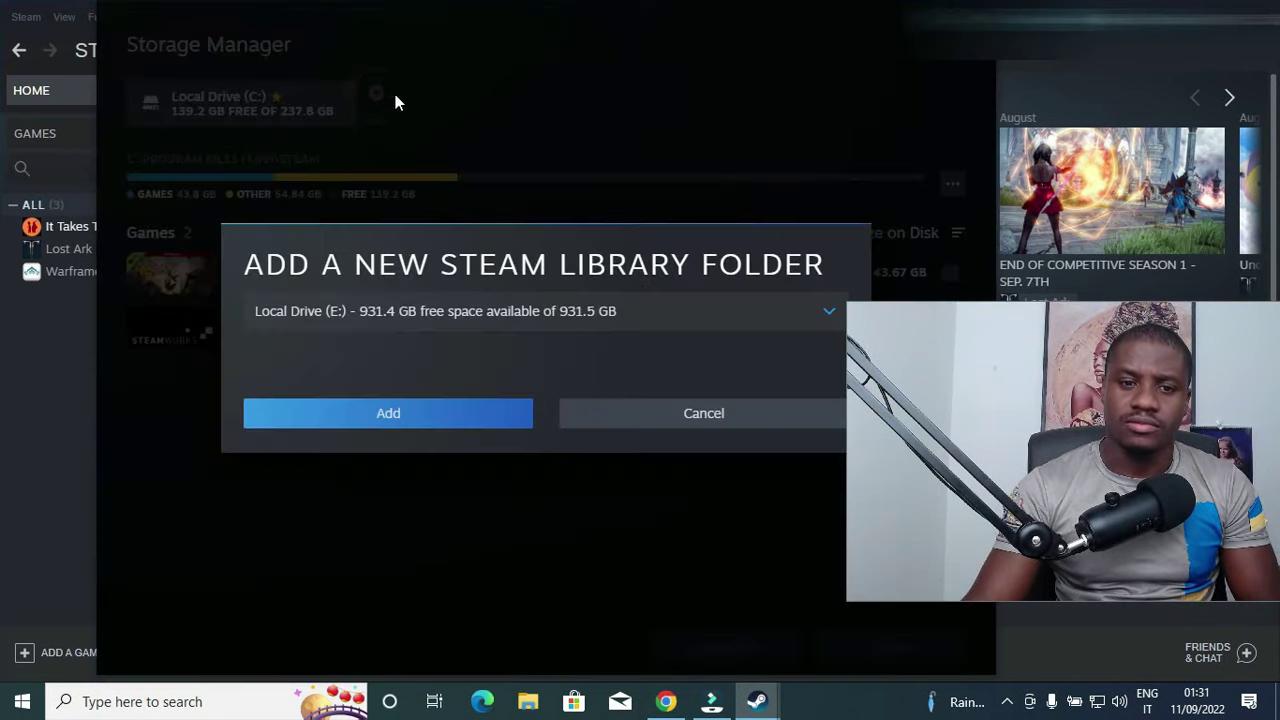
left_click(624, 237)
left_click_drag(923, 366, 953, 450)
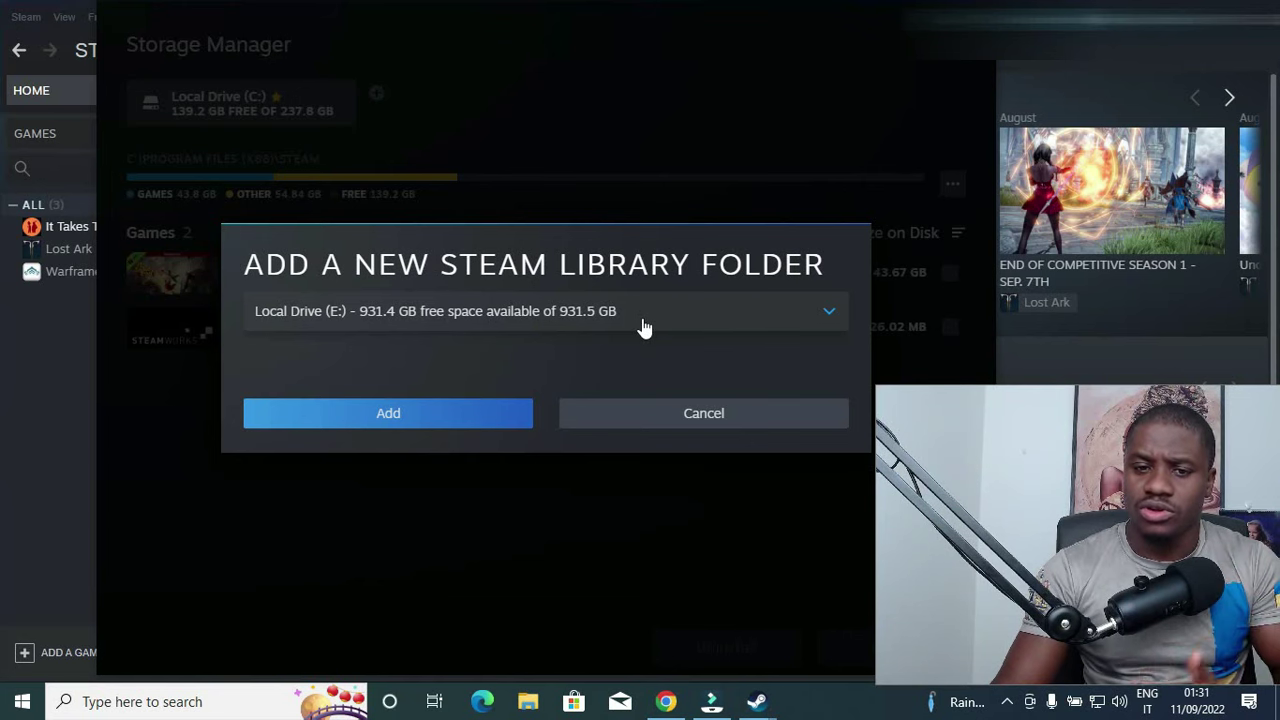
left_click(818, 322)
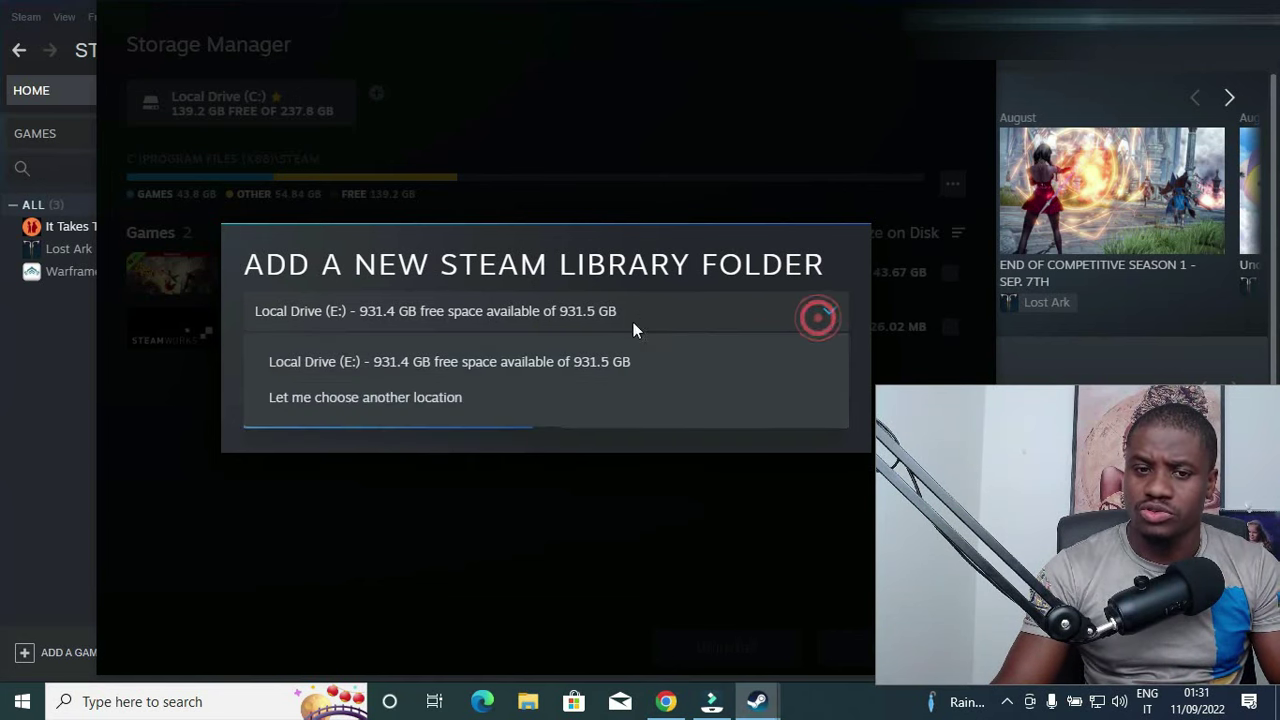
left_click(510, 365)
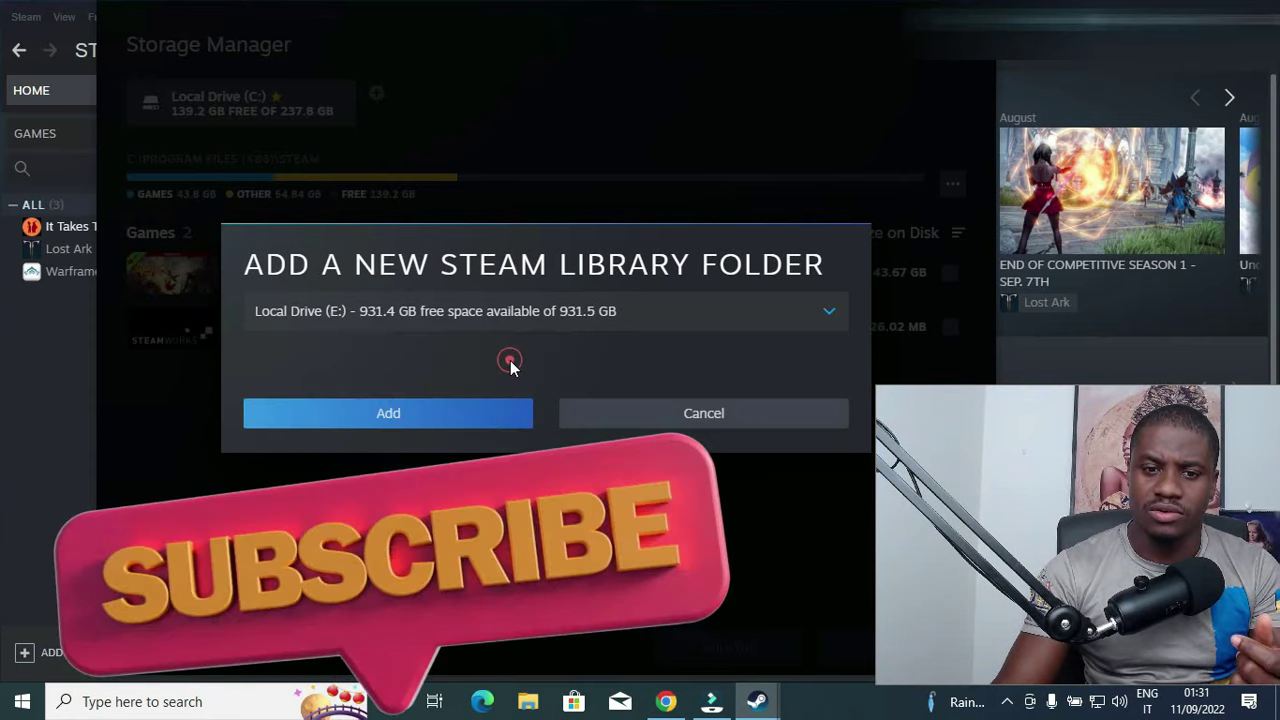
left_click(470, 414)
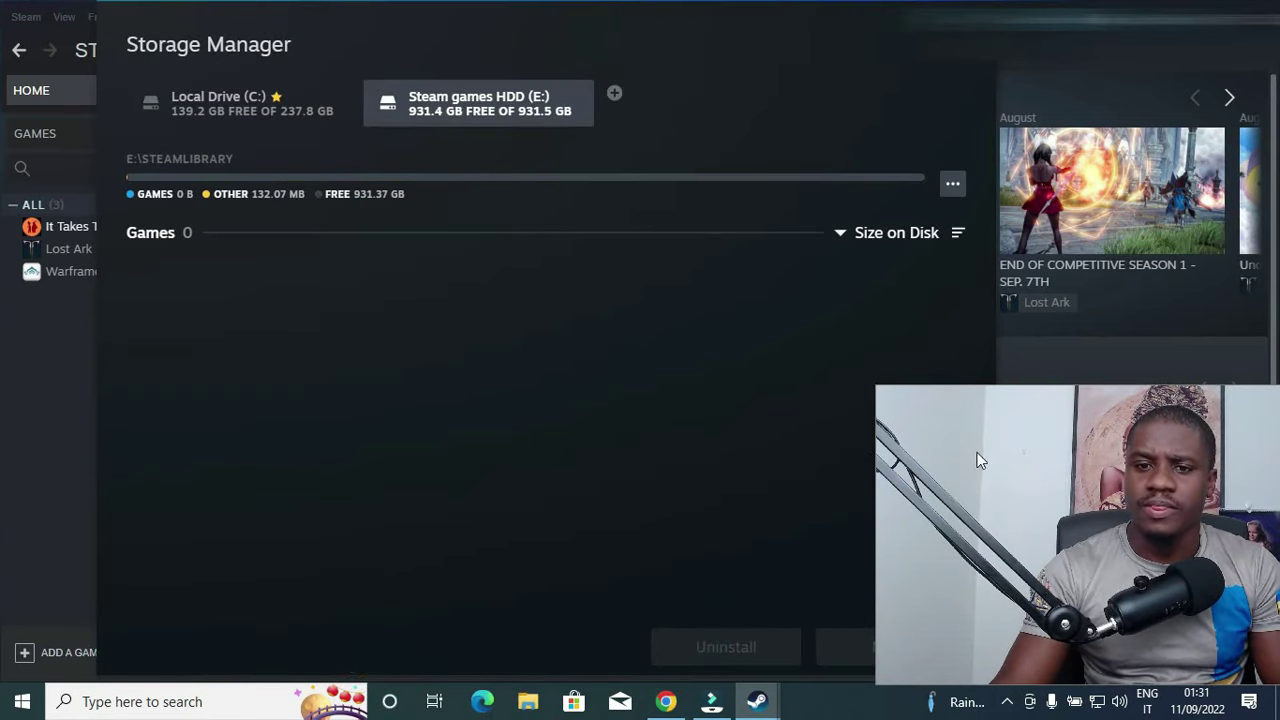
Step: Compare the C: and E: library tiles, ending on Local Drive (C:) with It Takes Two
left_click(976, 451)
left_click_drag(872, 465, 790, 408)
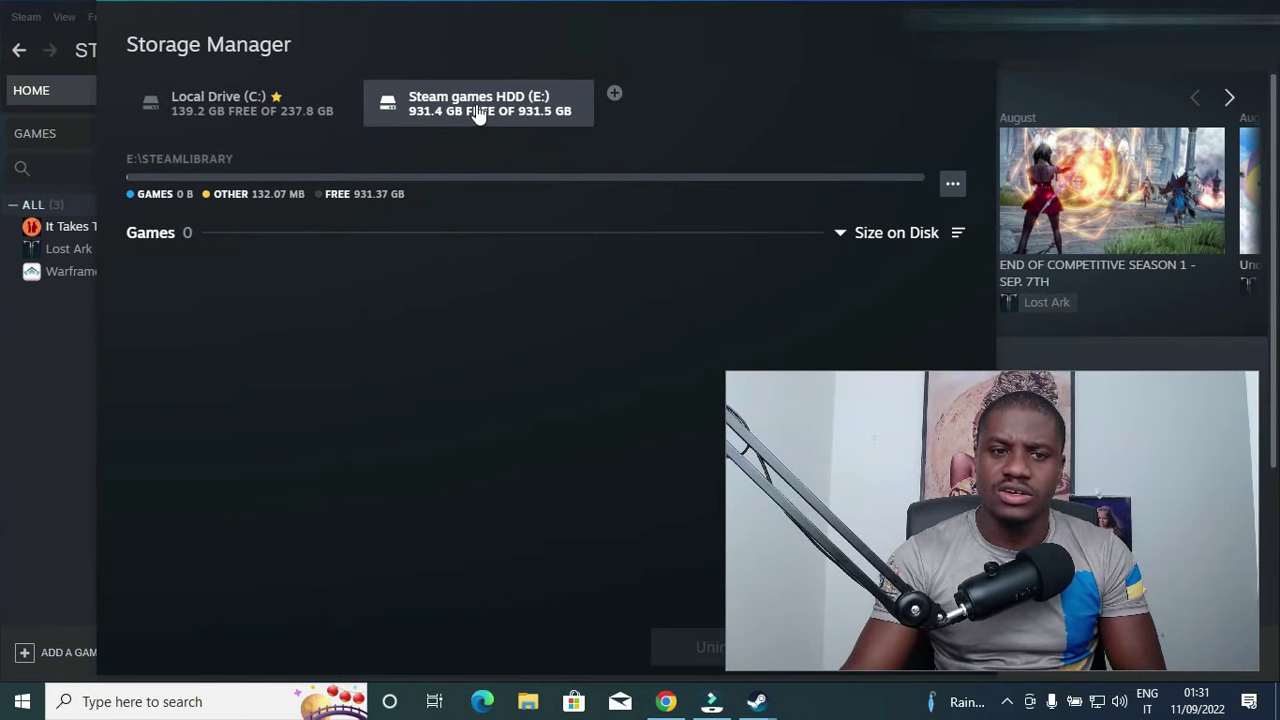
left_click(286, 115)
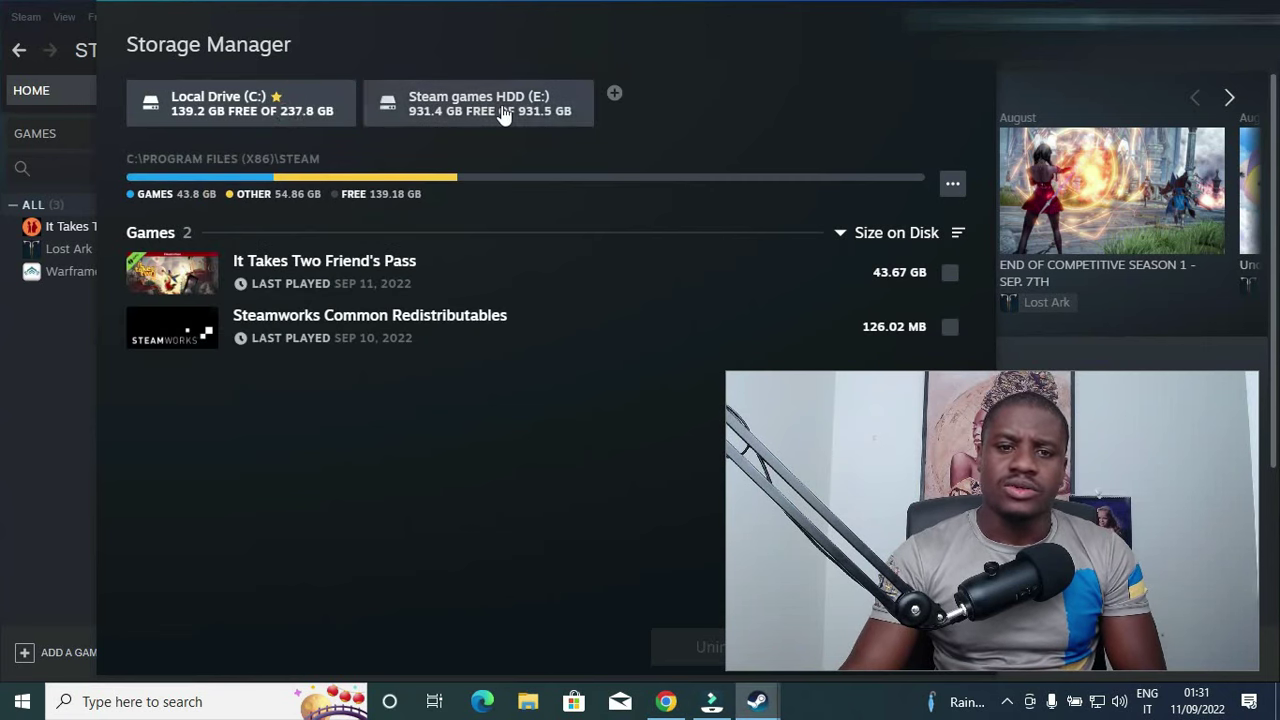
left_click(498, 114)
left_click(288, 118)
left_click(281, 114)
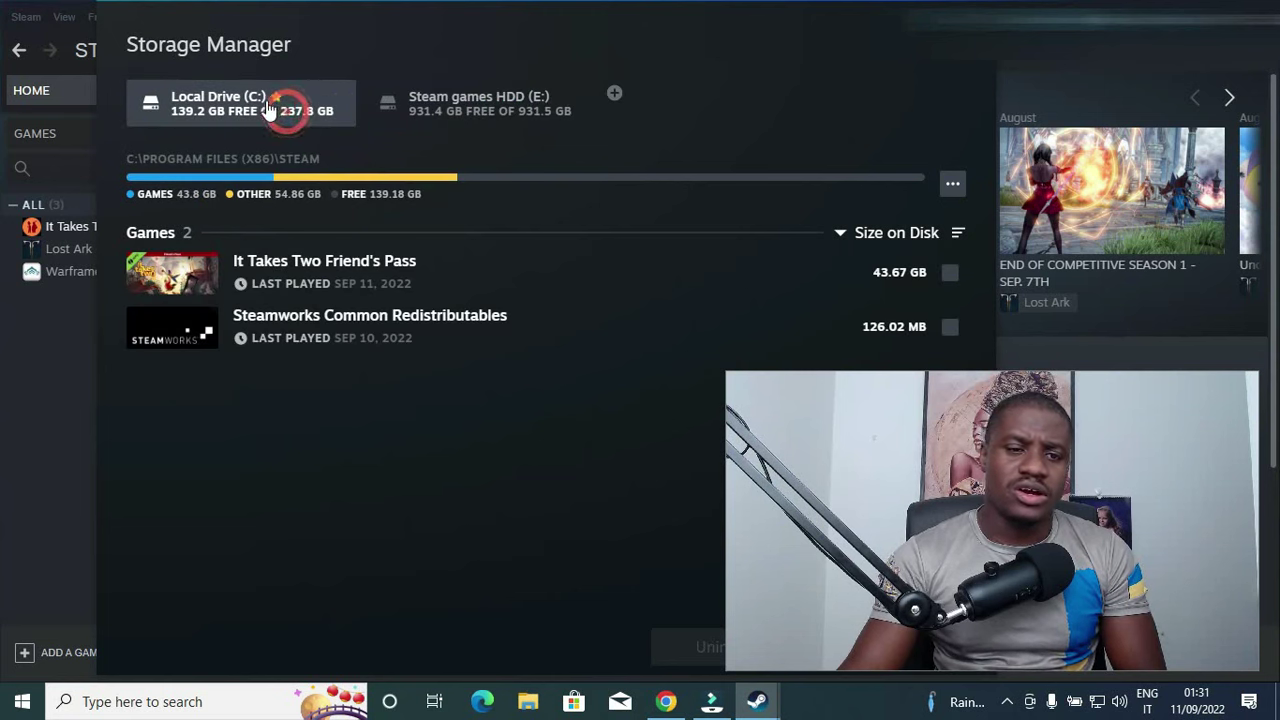
Step: Select the E:\SteamLibrary tile and mark it Make Default
left_click(470, 113)
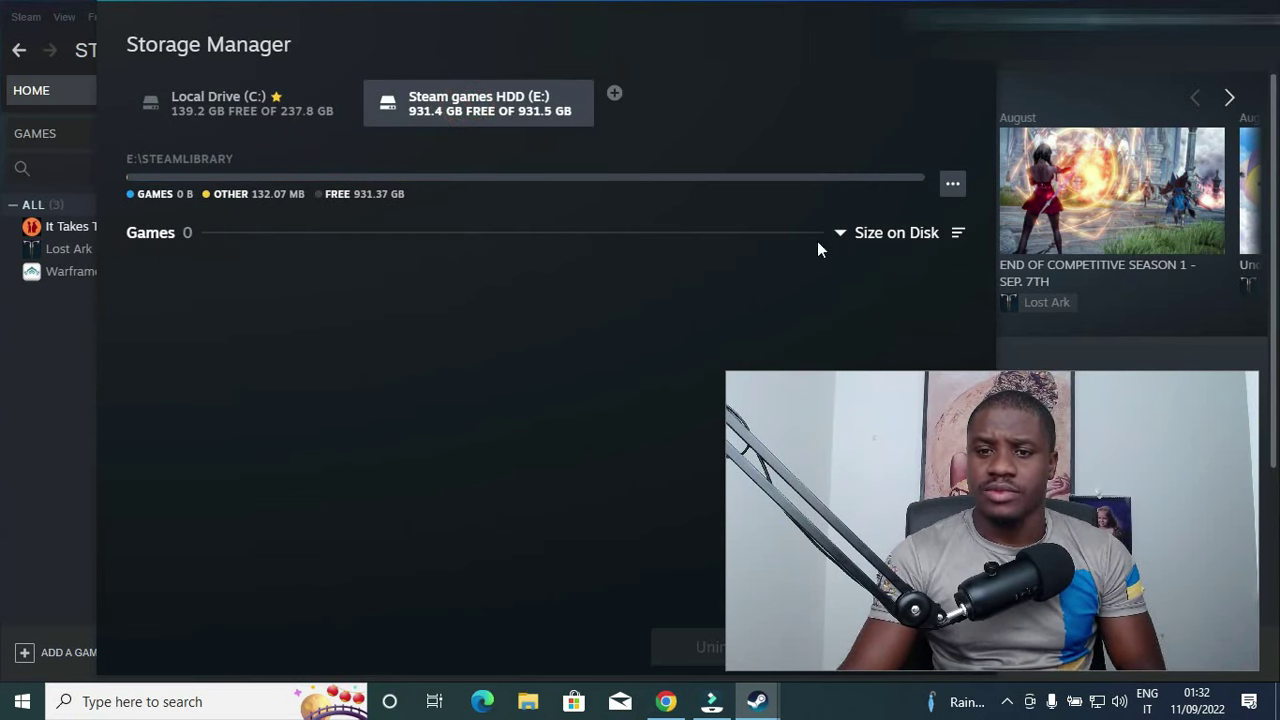
left_click(954, 187)
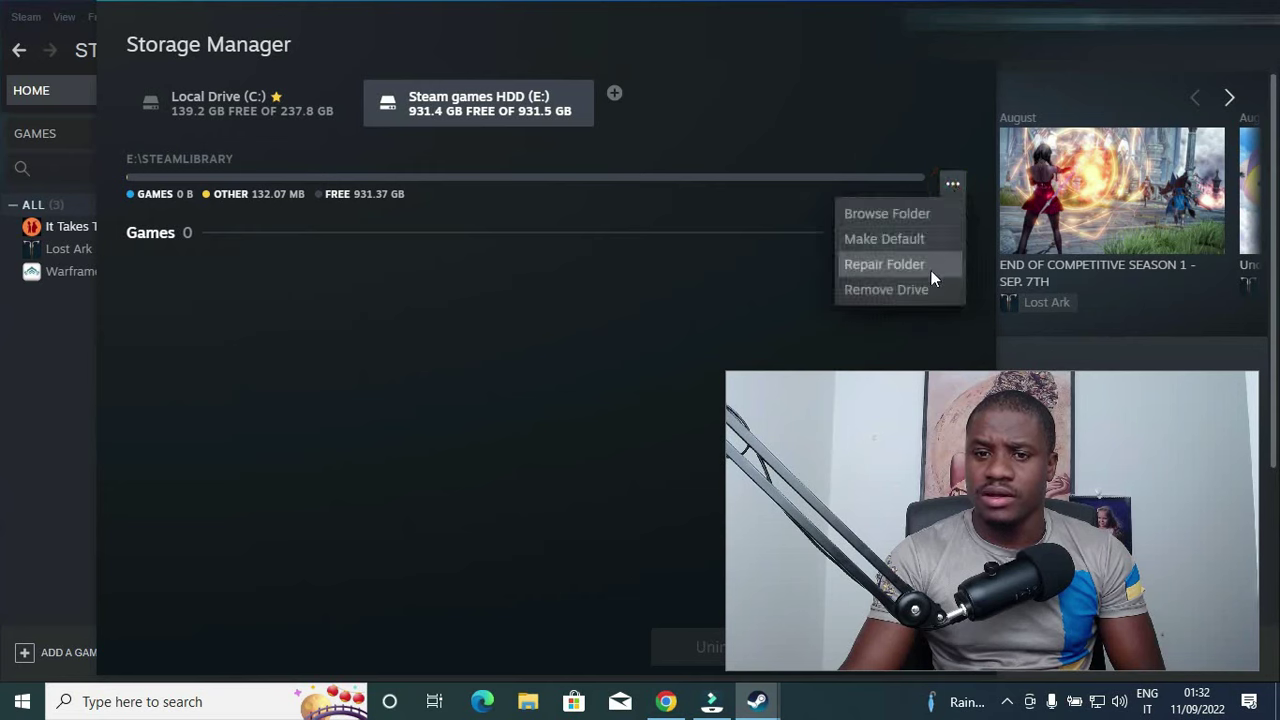
left_click(888, 242)
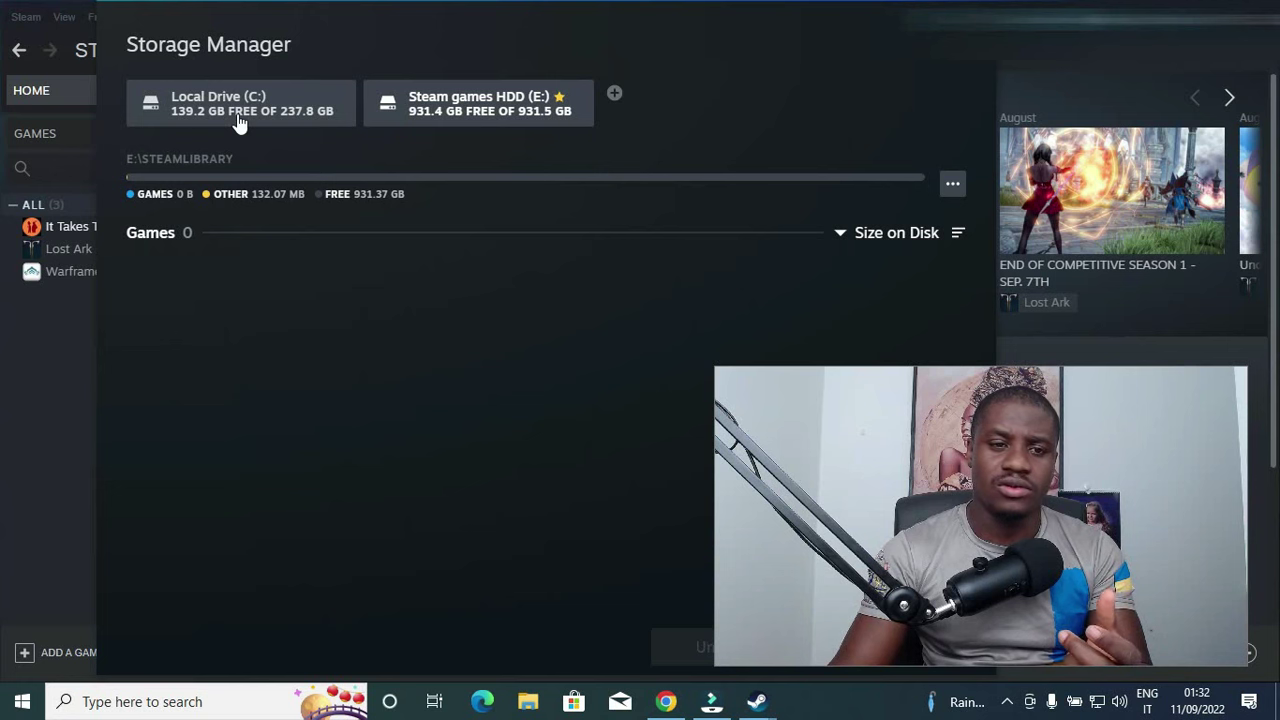
Step: On Local Drive (C:), check It Takes Two Friend's Pass and Steamworks Common Redistributables
left_click(238, 118)
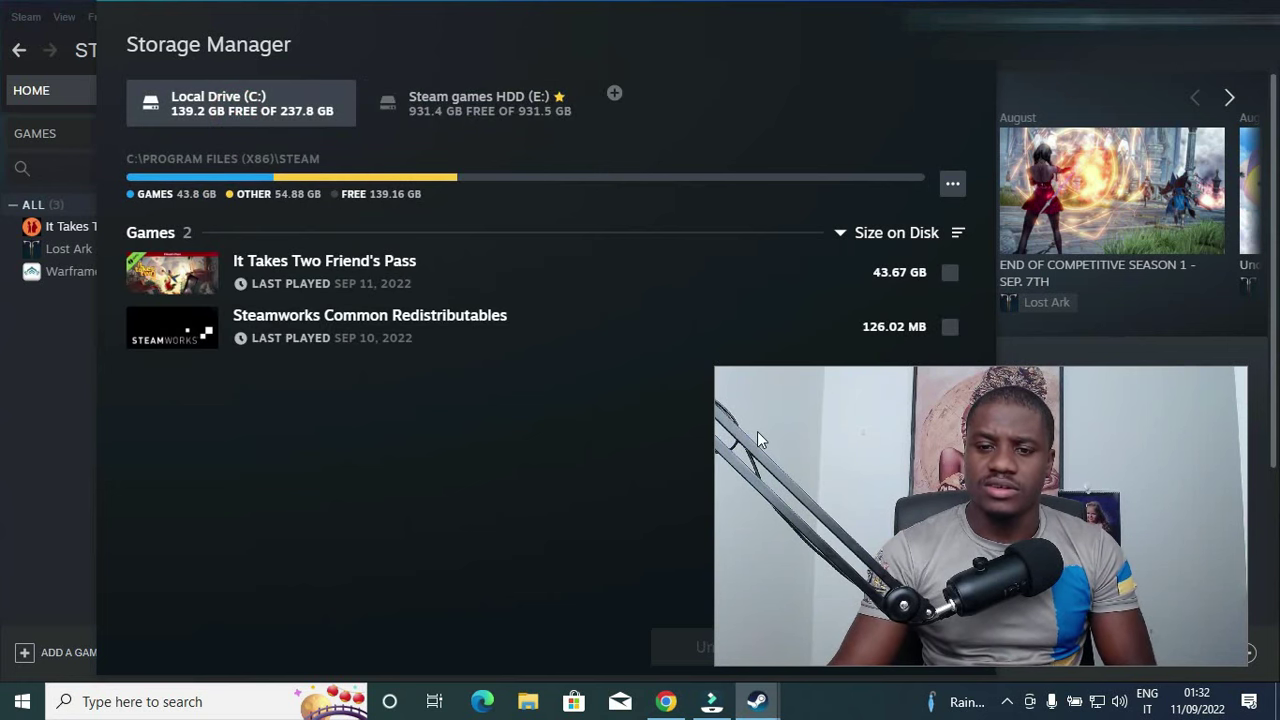
left_click_drag(757, 436, 742, 571)
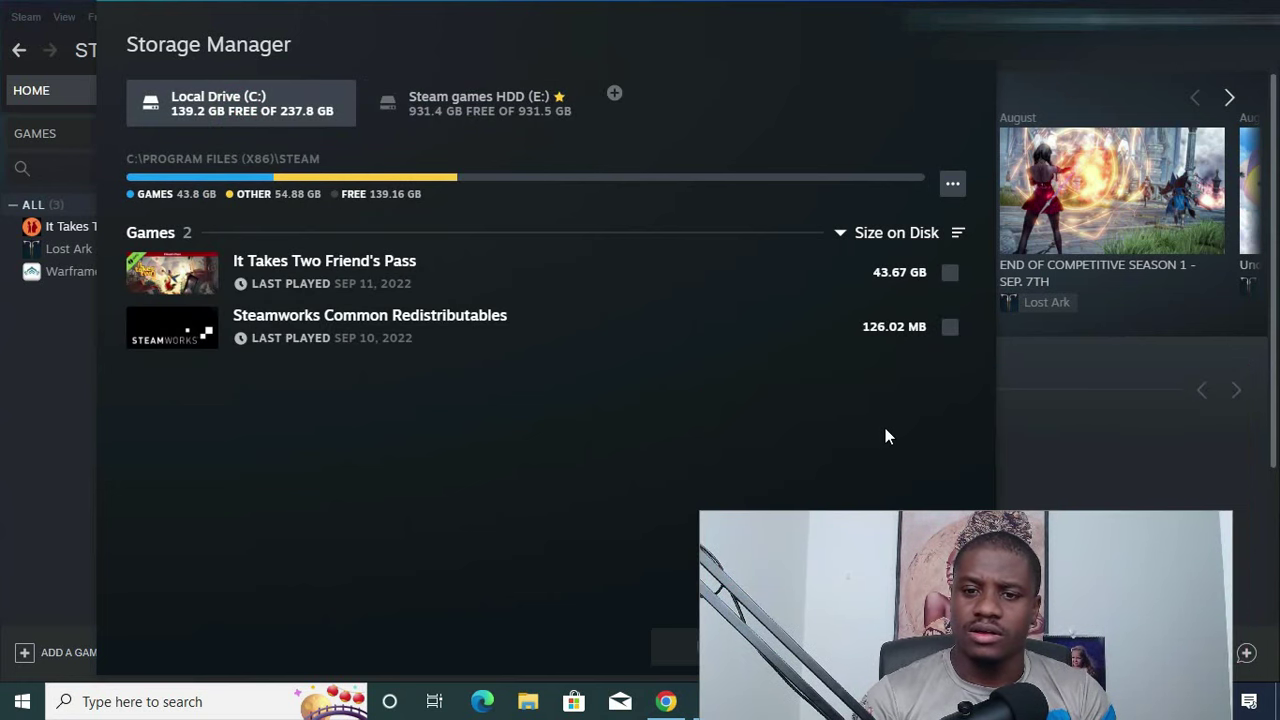
left_click(950, 328)
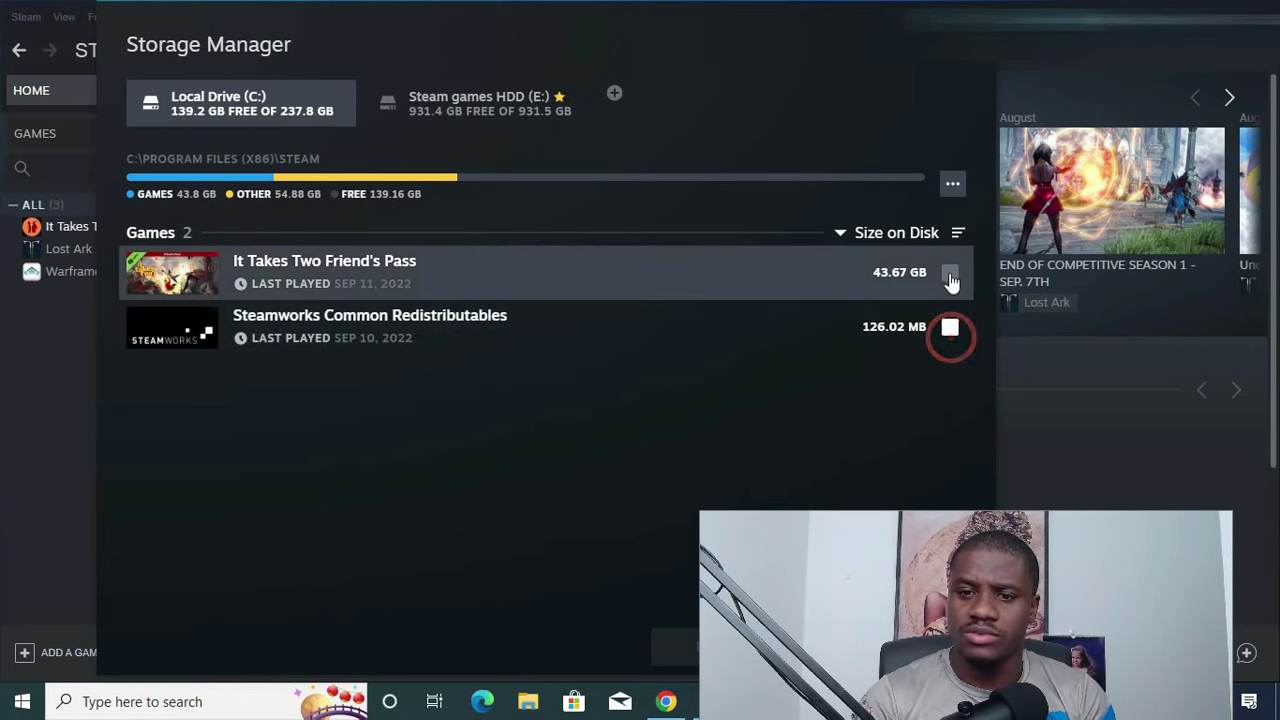
left_click(950, 277)
left_click(950, 328)
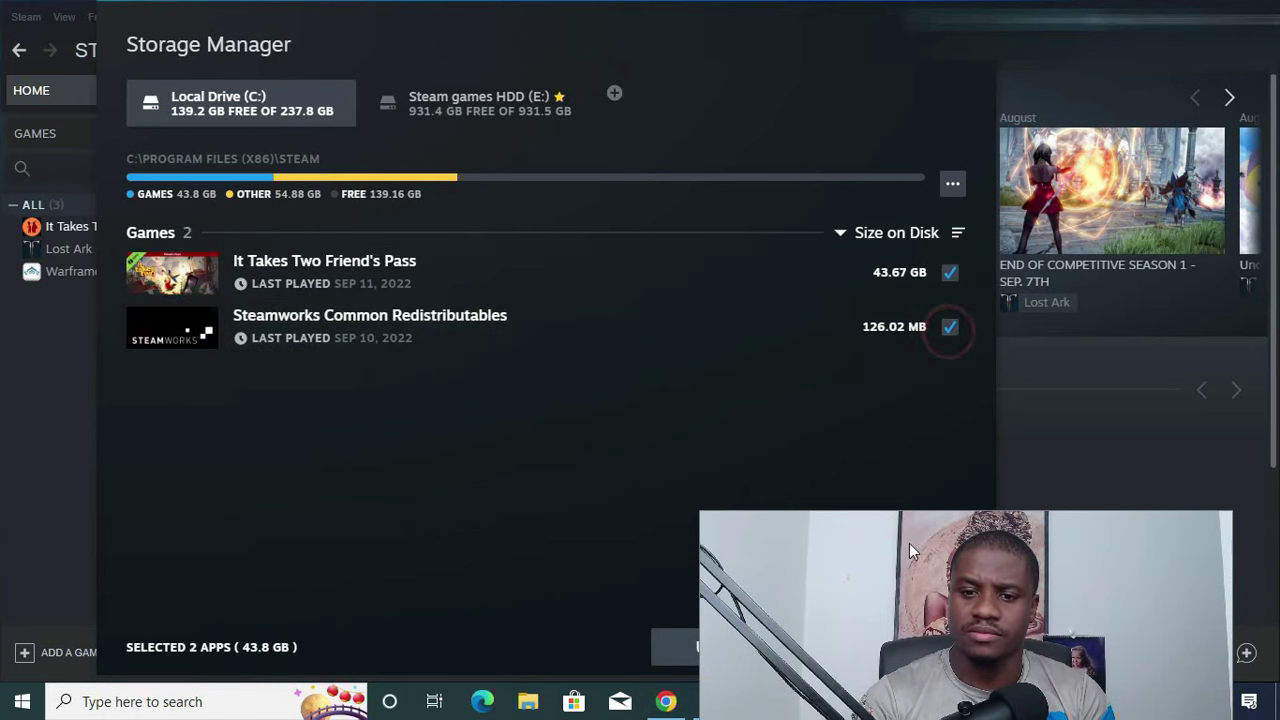
left_click_drag(910, 565, 205, 431)
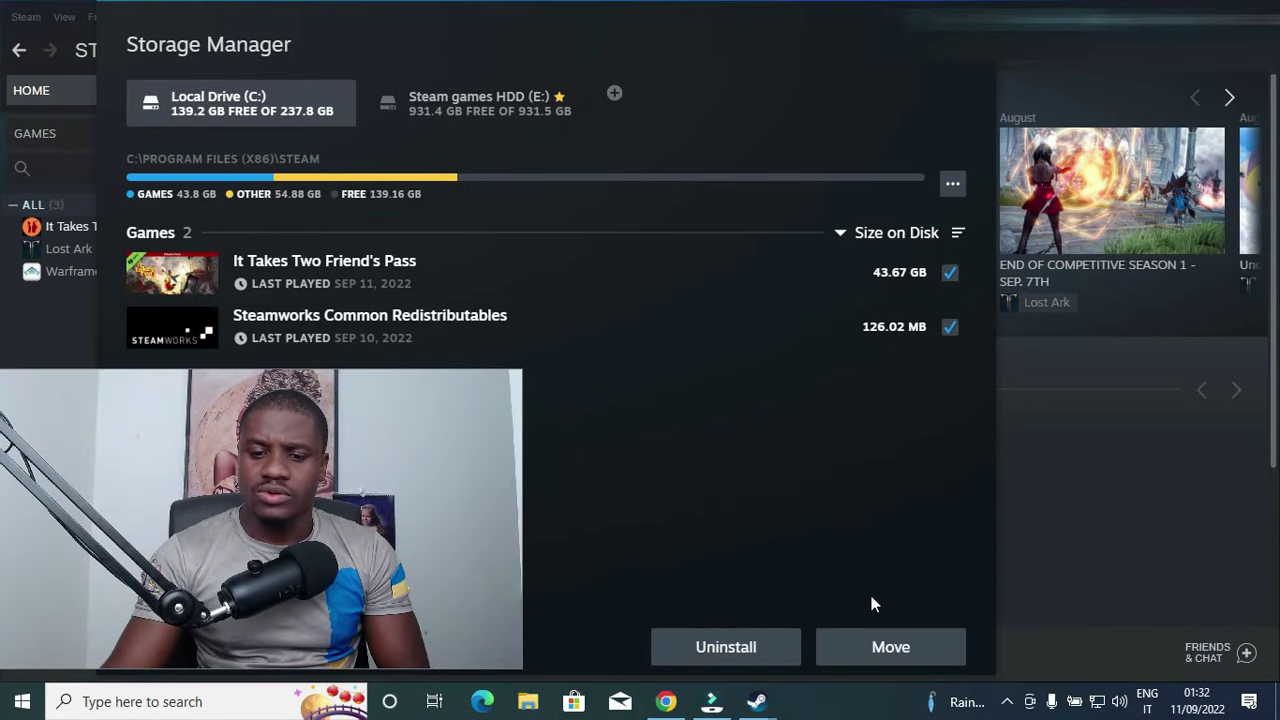
Step: Move the checked content to the Steam games HDD (E:) library
left_click(921, 652)
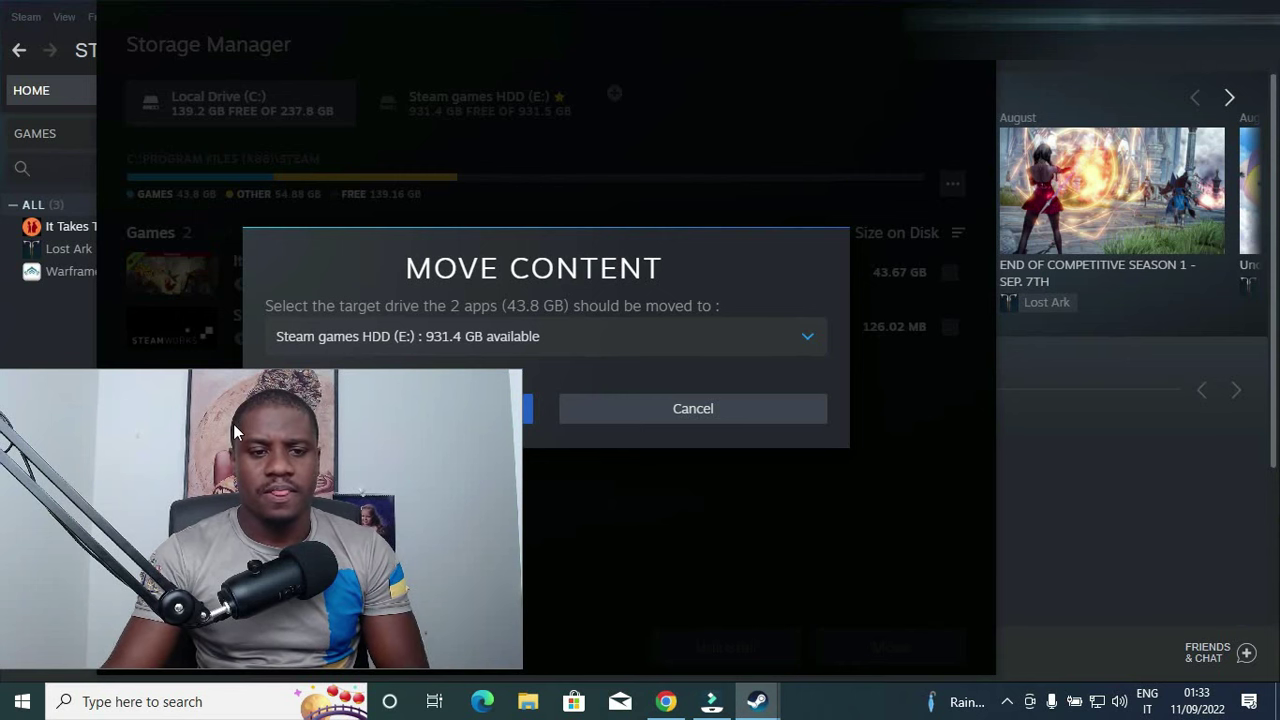
left_click_drag(233, 423, 1112, 381)
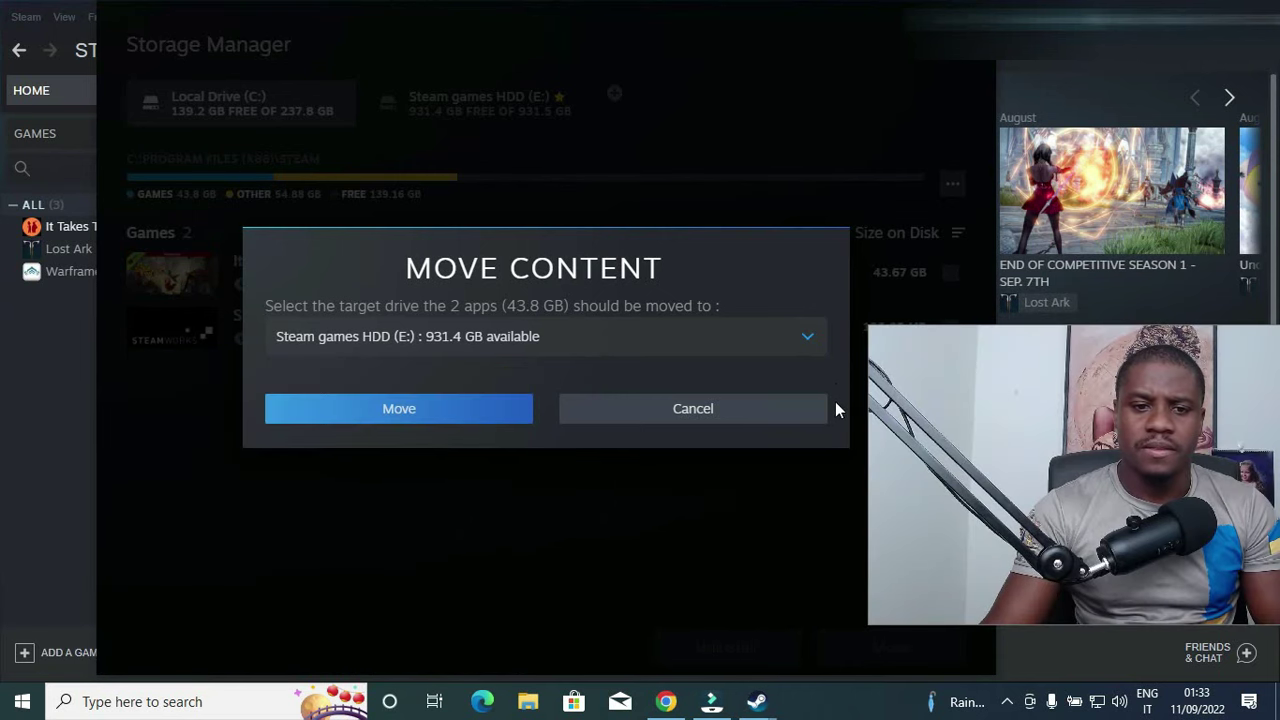
left_click(529, 343)
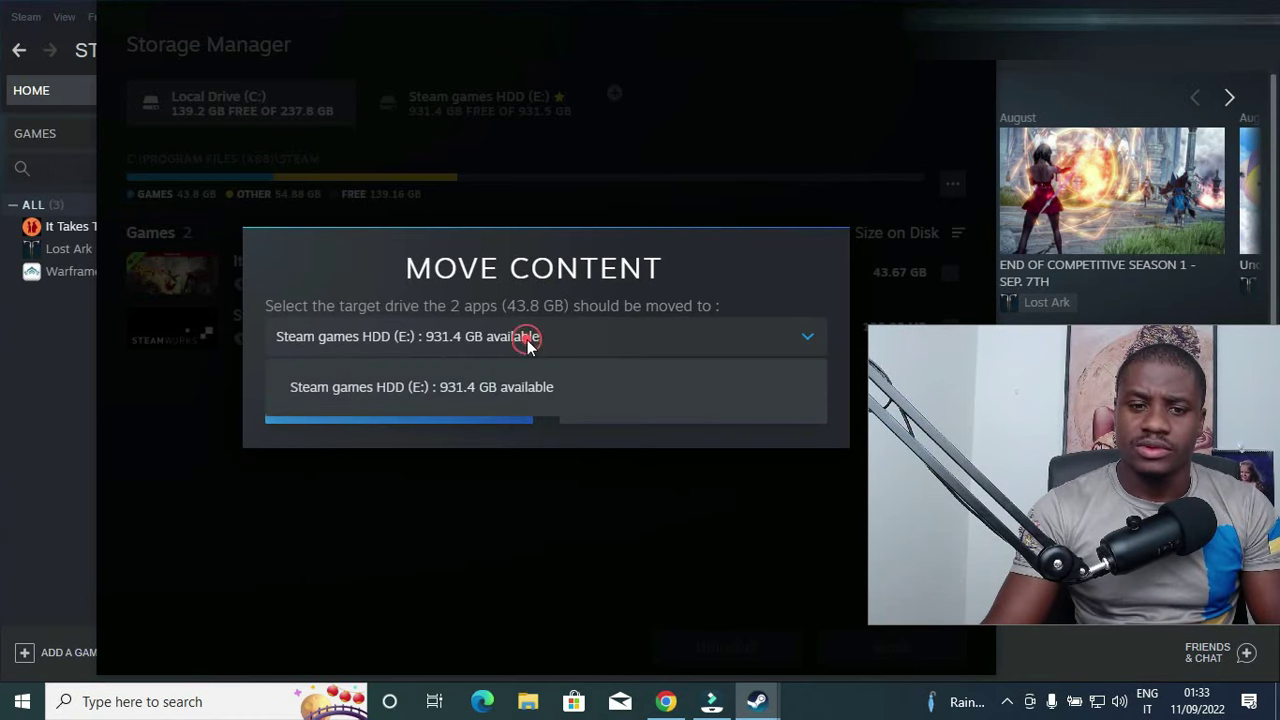
left_click(518, 387)
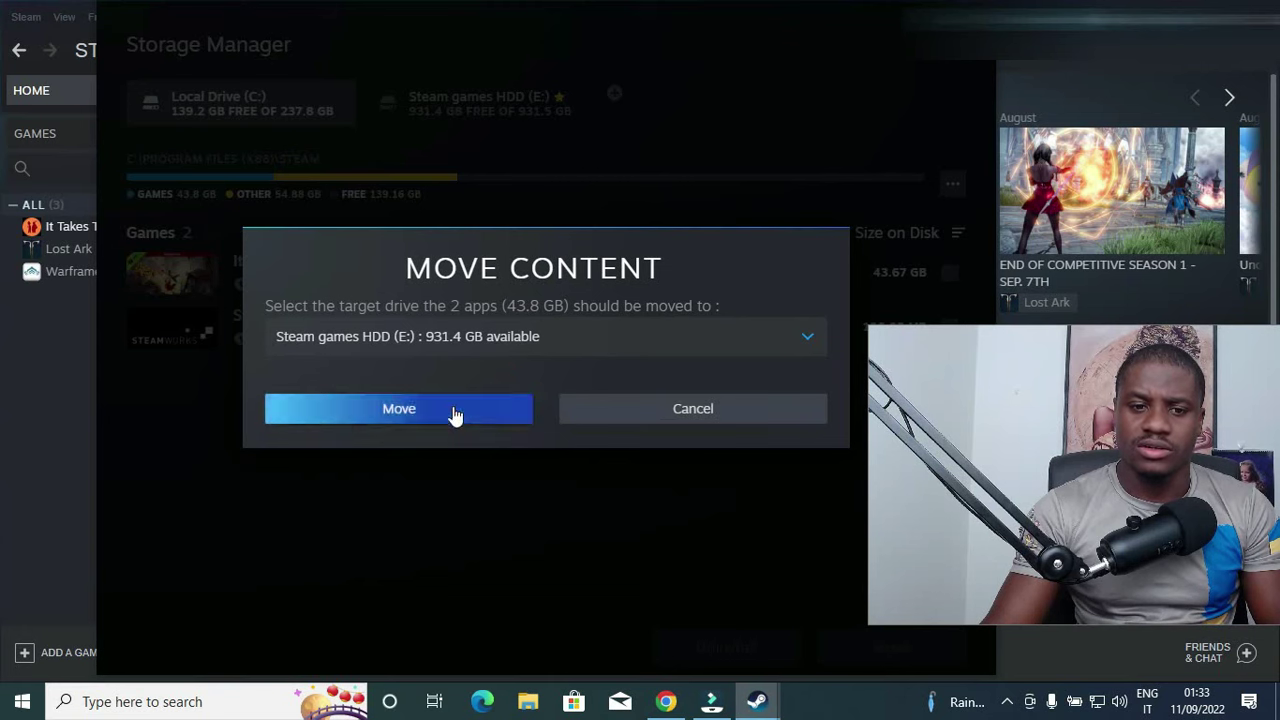
left_click(452, 410)
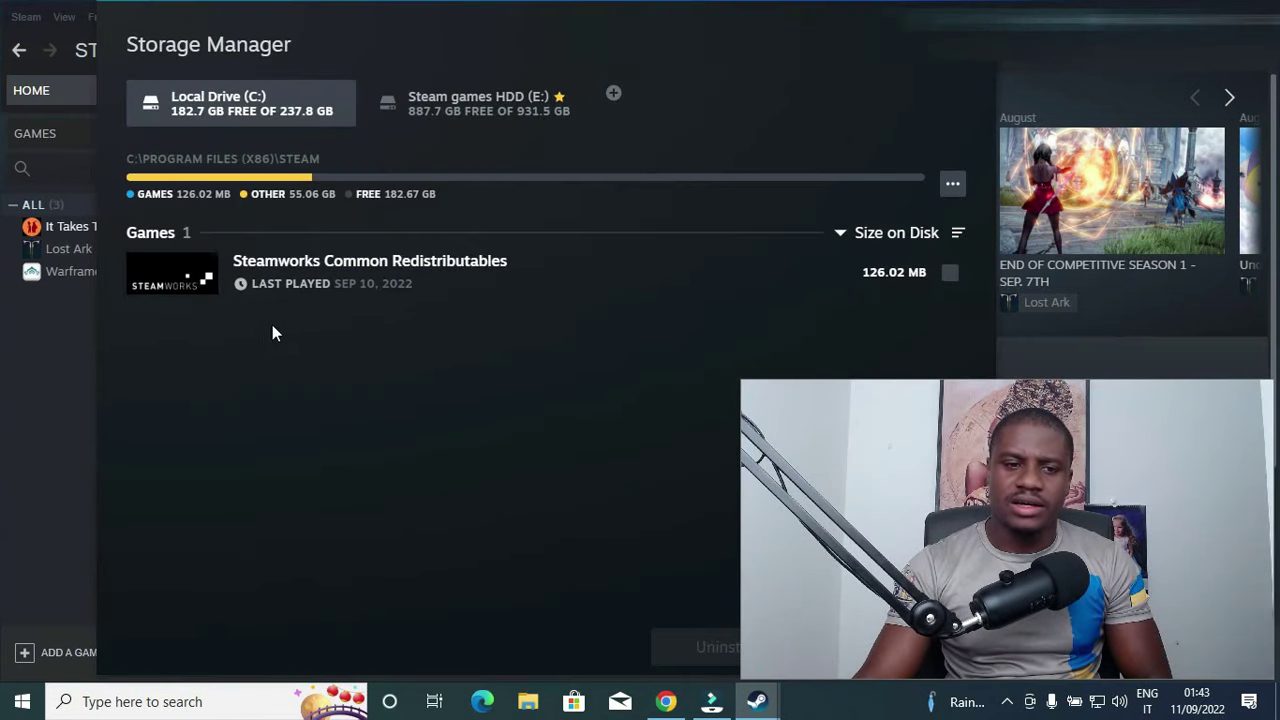
Step: Check E: holds It Takes Two (43.67 GB) and C: keeps only Steamworks, ending on E:
left_click(484, 127)
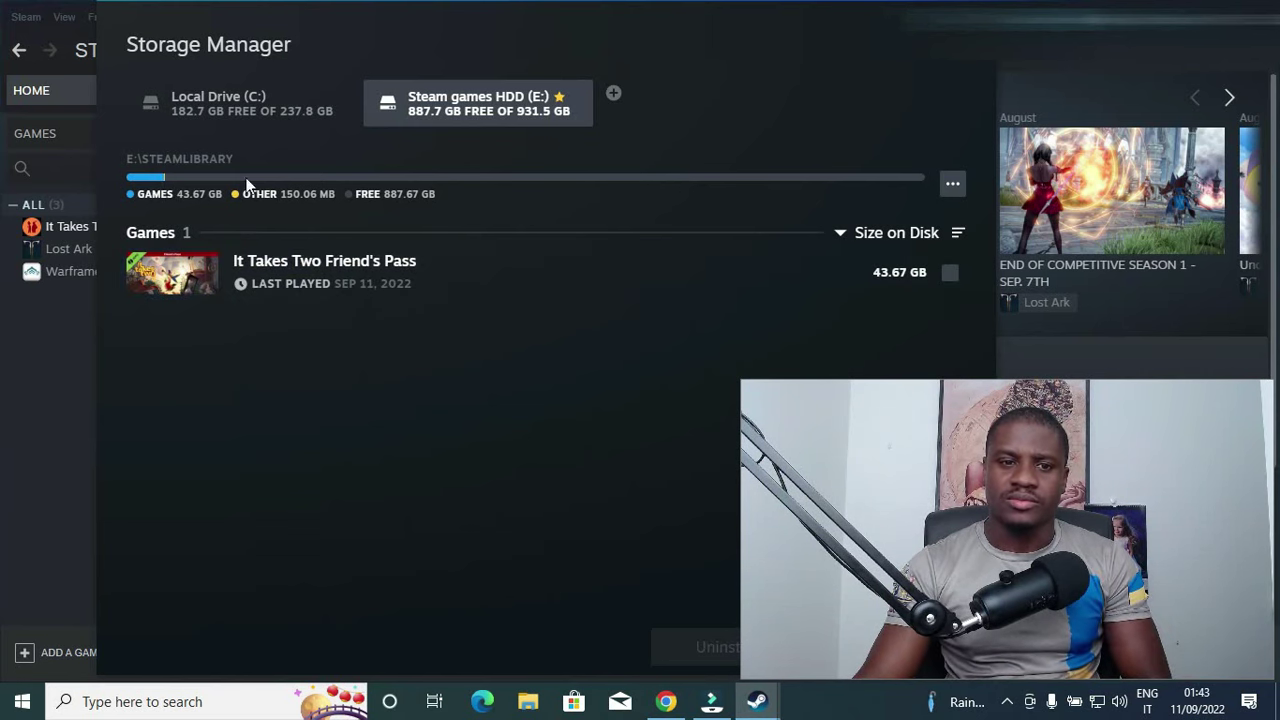
left_click(246, 122)
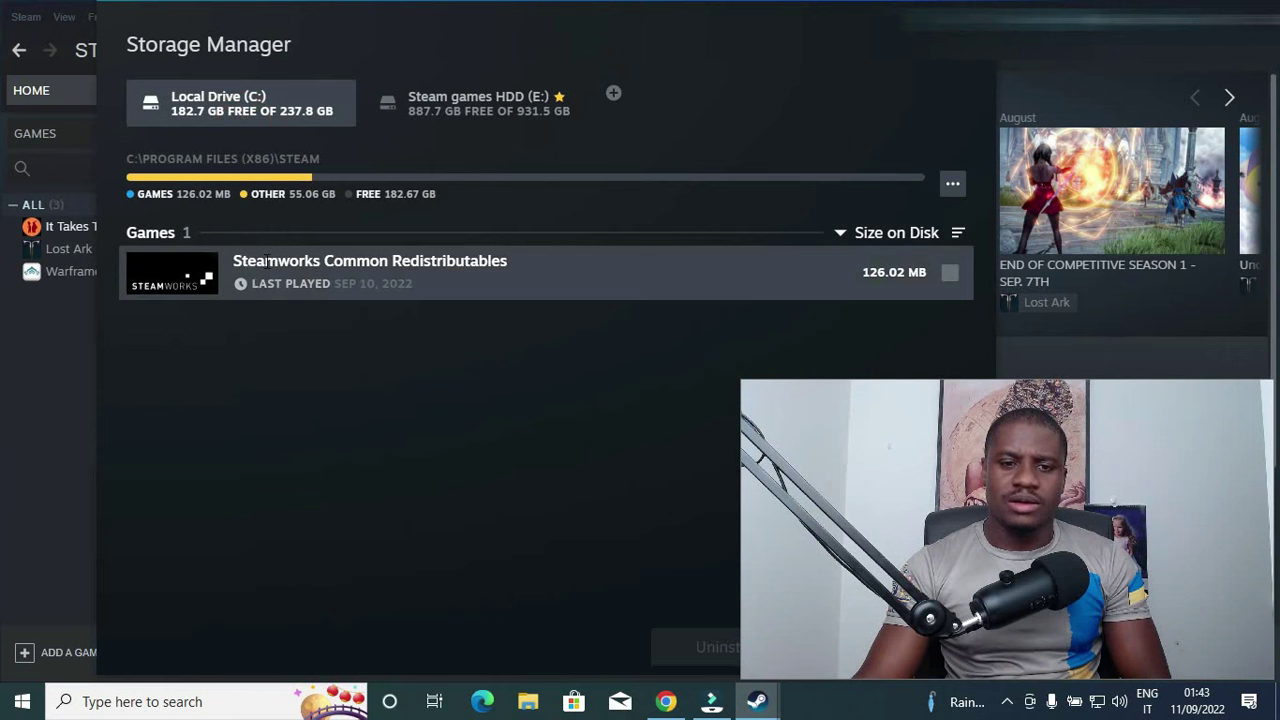
left_click(470, 124)
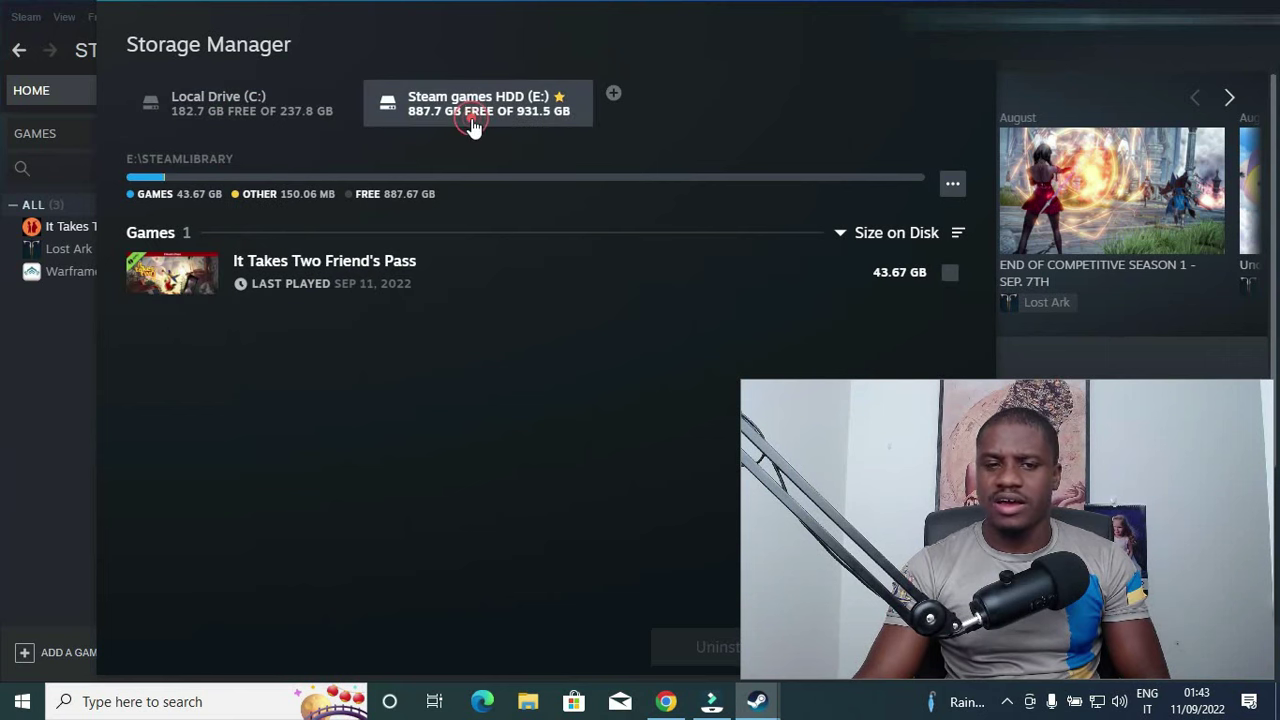